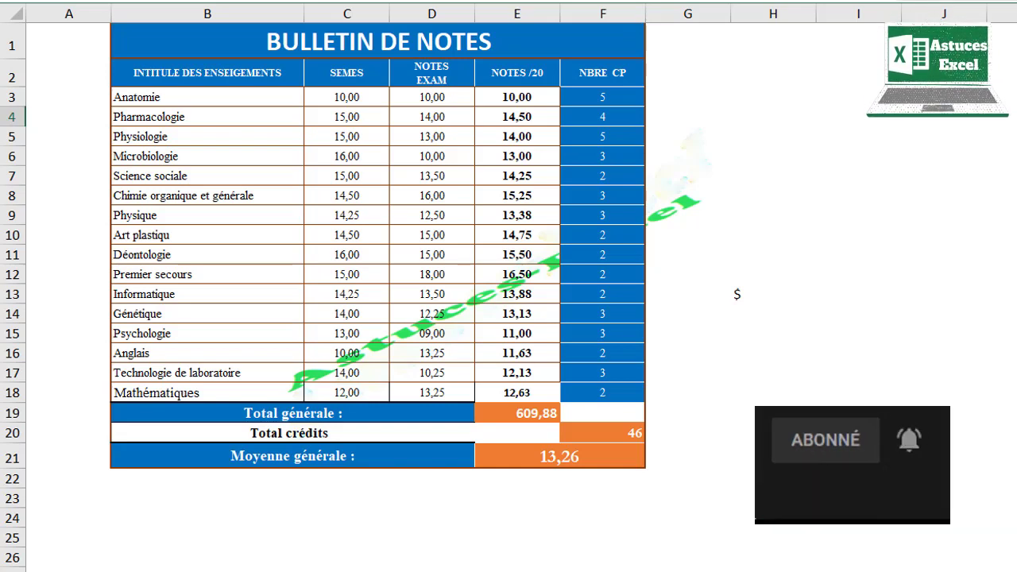
# Step: Select all of row 11, the Déontologie row, with Shift+Space
pyautogui.click(265, 255)
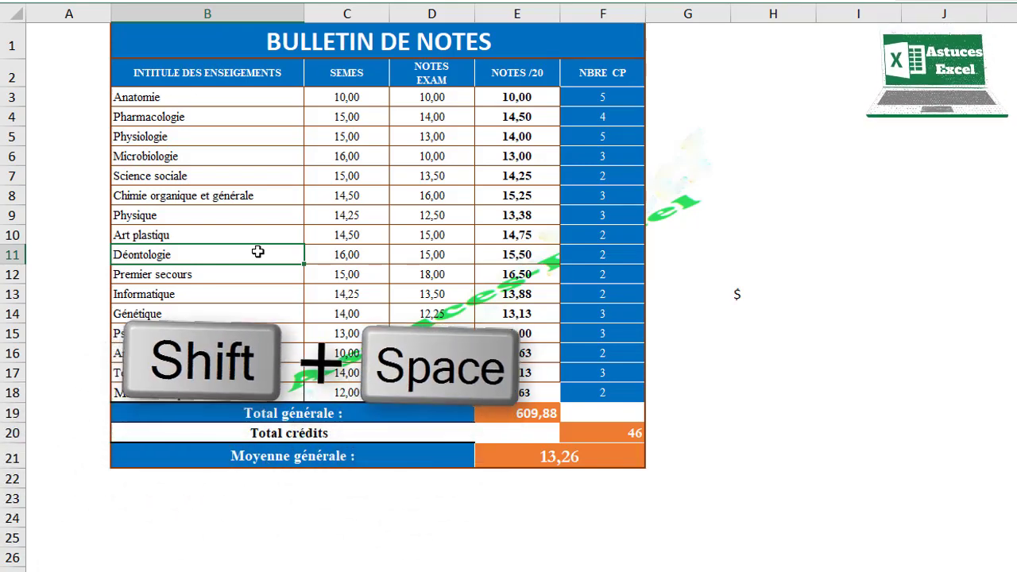
pyautogui.hotkey('shift', 'space')
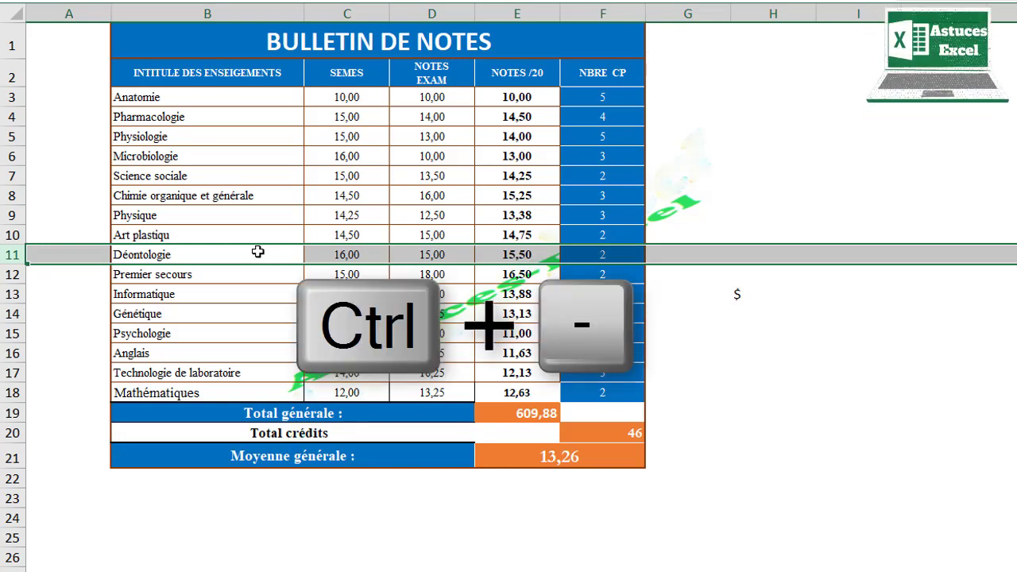
# Step: Delete row 11 so 15 subjects remain, totalling 578,88 with 44 credits
pyautogui.hotkey('ctrl', '-')
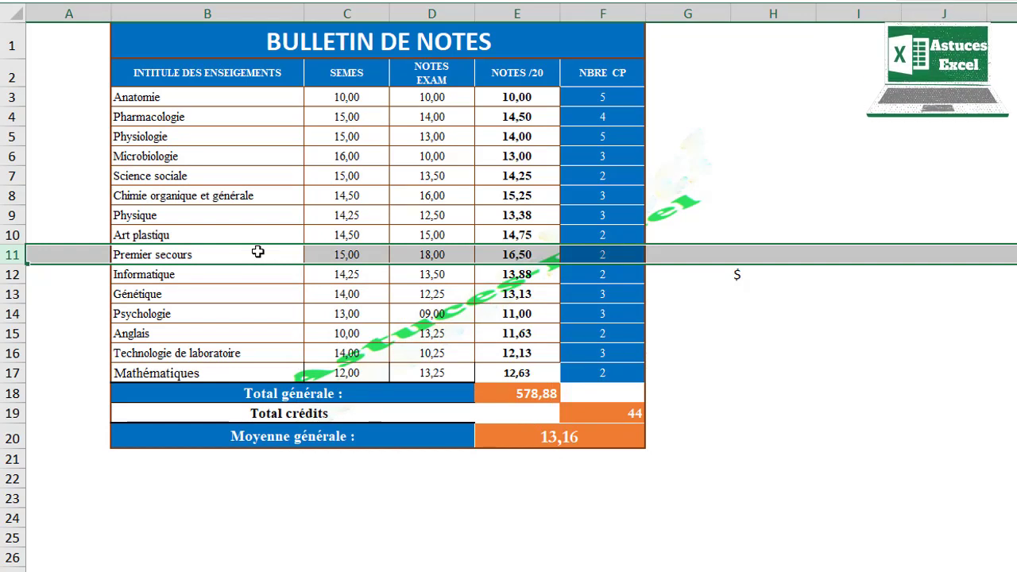
pyautogui.hotkey('ctrl', '6')
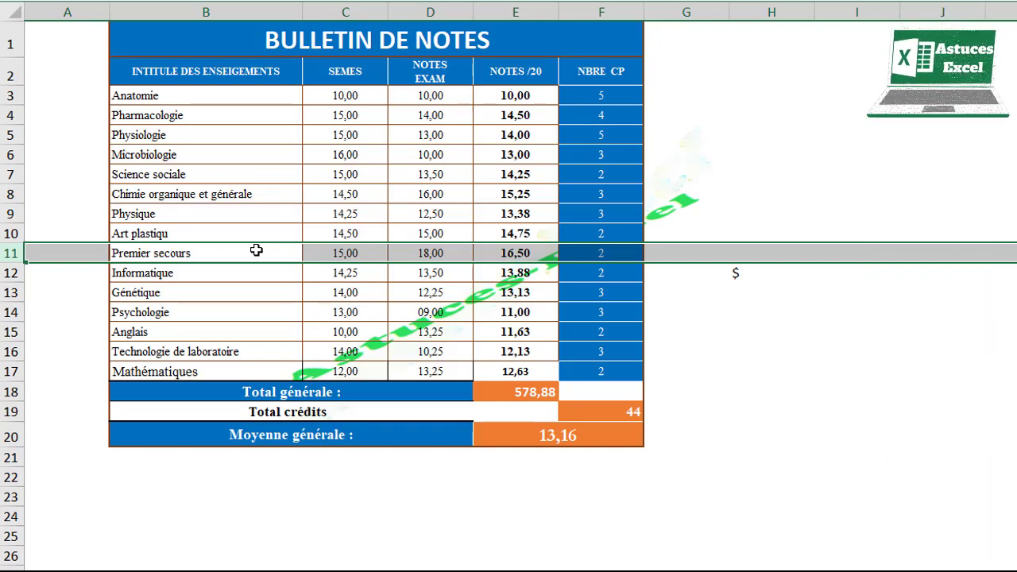
# Step: Insert a blank row 11 between Art plastiqu and Premier secours
pyautogui.hotkey('ctrl', '+')
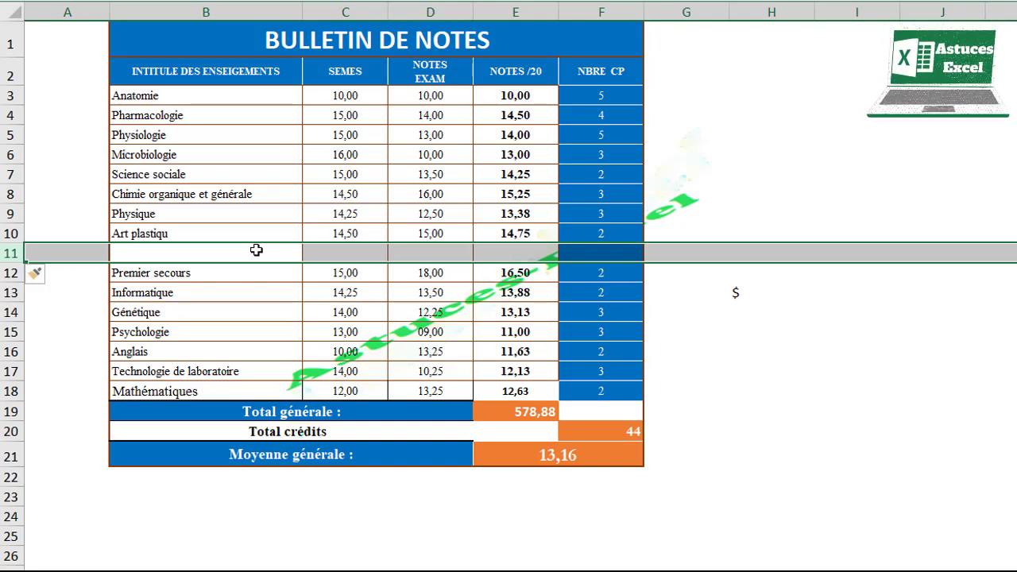
pyautogui.hotkey('ctrl', '+')
# Step: Insert two more blank rows at row 11, leaving rows 11–13 empty
pyautogui.hotkey('ctrl', 'shift', '=')
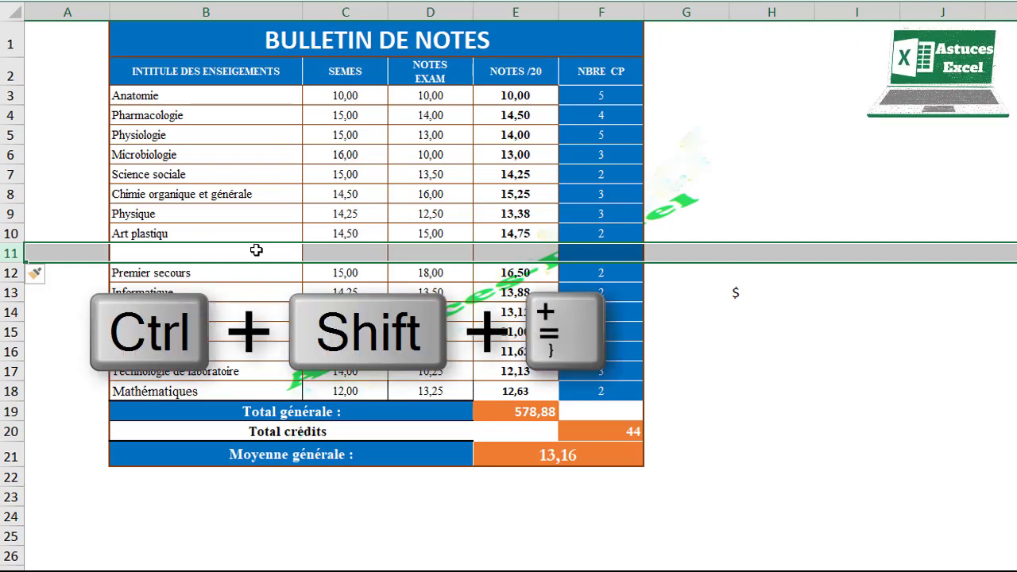
pyautogui.hotkey('ctrl', 'shift', '=')
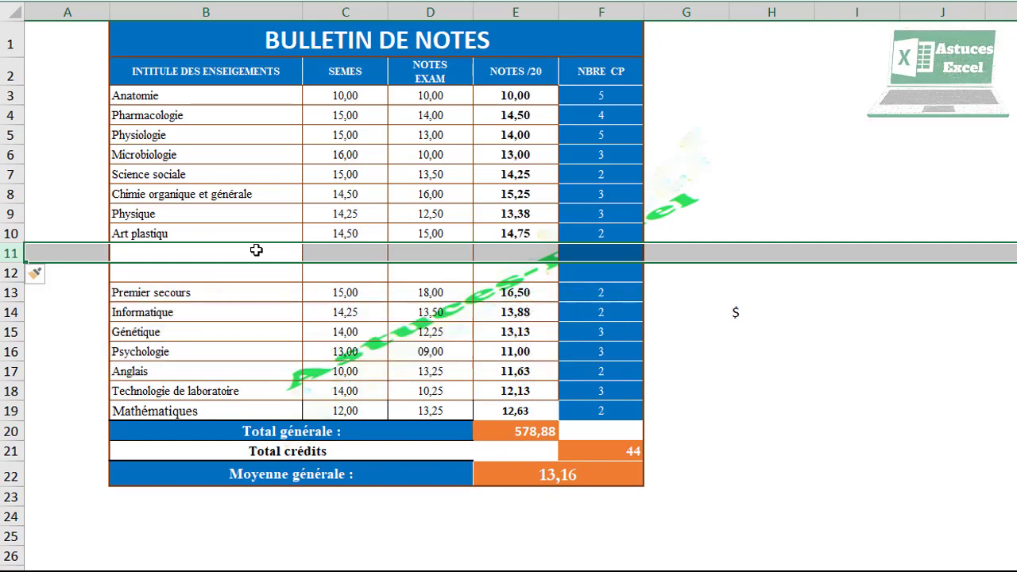
pyautogui.press('ctrl')
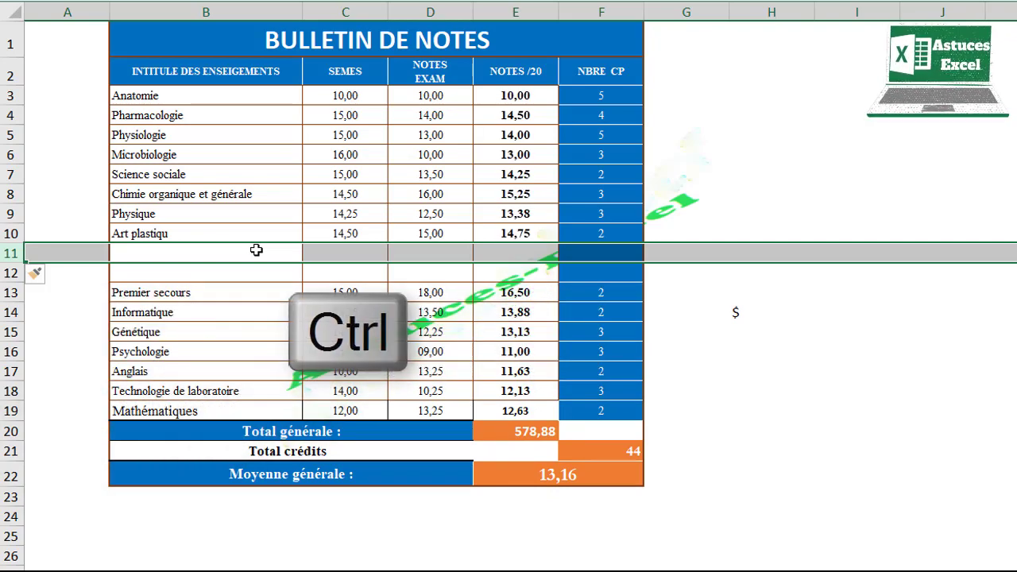
pyautogui.hotkey('ctrl', 'shift')
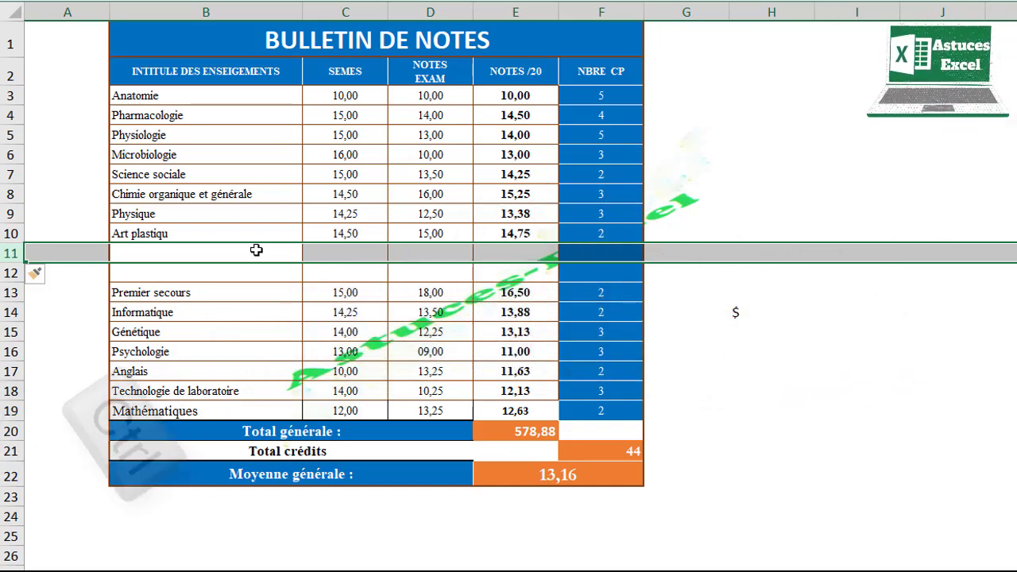
pyautogui.hotkey('ctrl', 'shift')
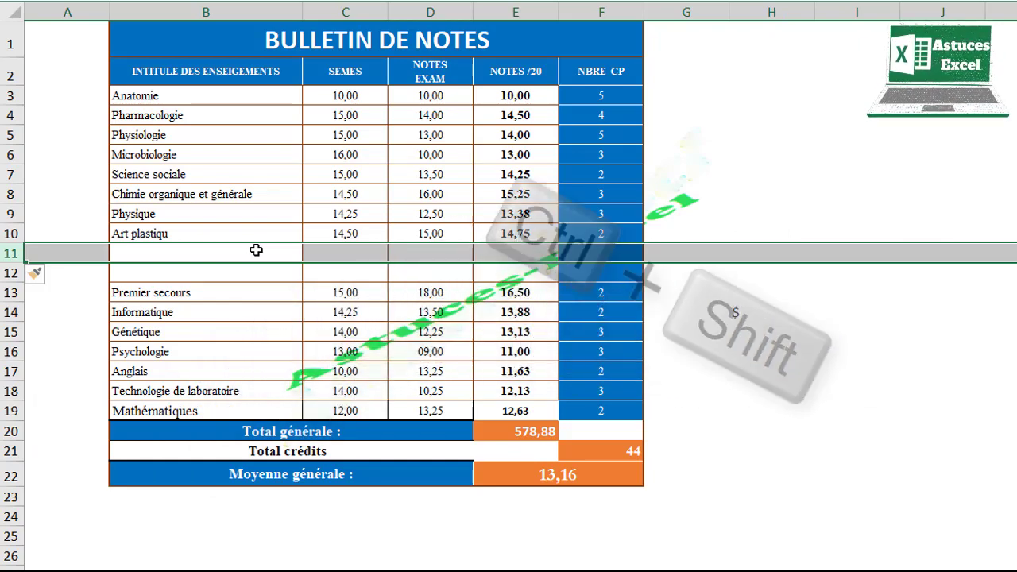
pyautogui.hotkey('ctrl', 'shift', '=')
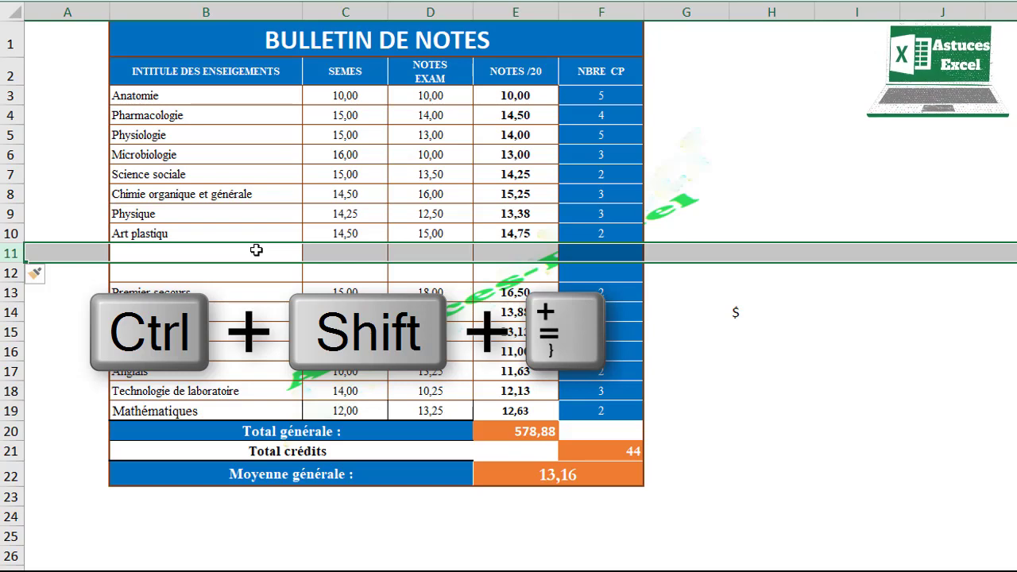
pyautogui.hotkey('ctrl', 'shift', '=')
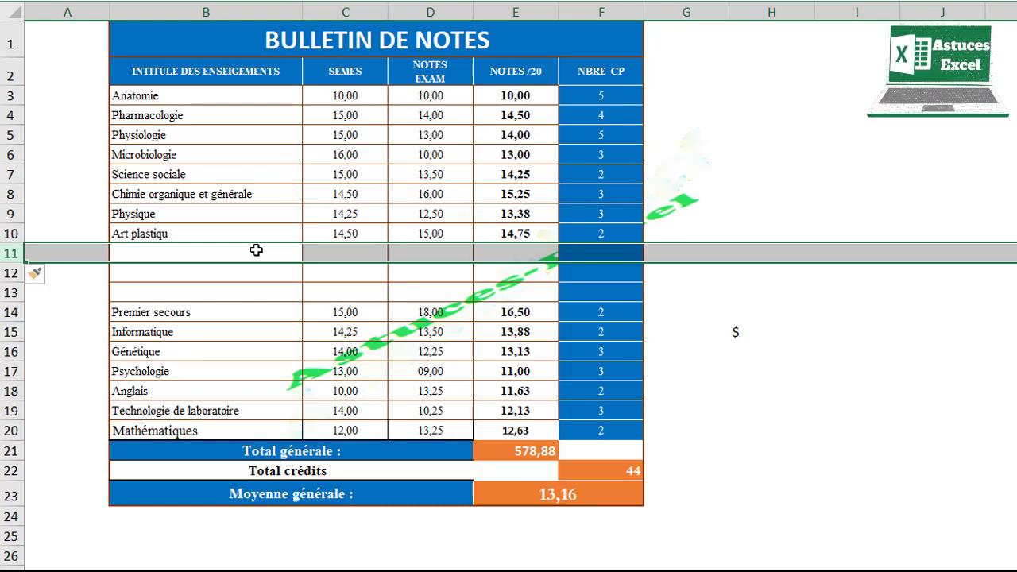
# Step: Undo all three blank-row insertions, returning Premier secours to row 11
pyautogui.hotkey('ctrl', 'z')
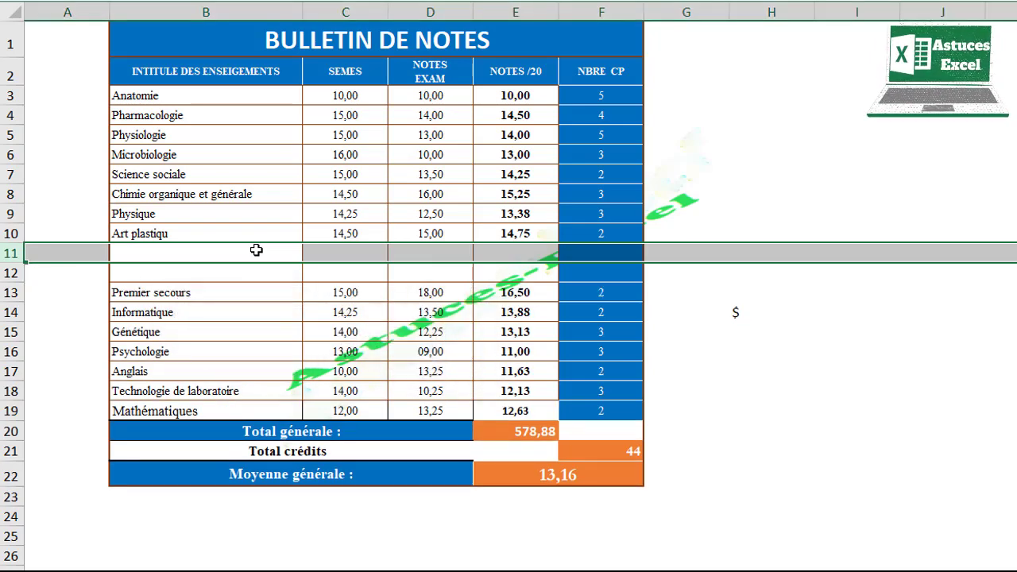
pyautogui.hotkey('ctrl', 'z')
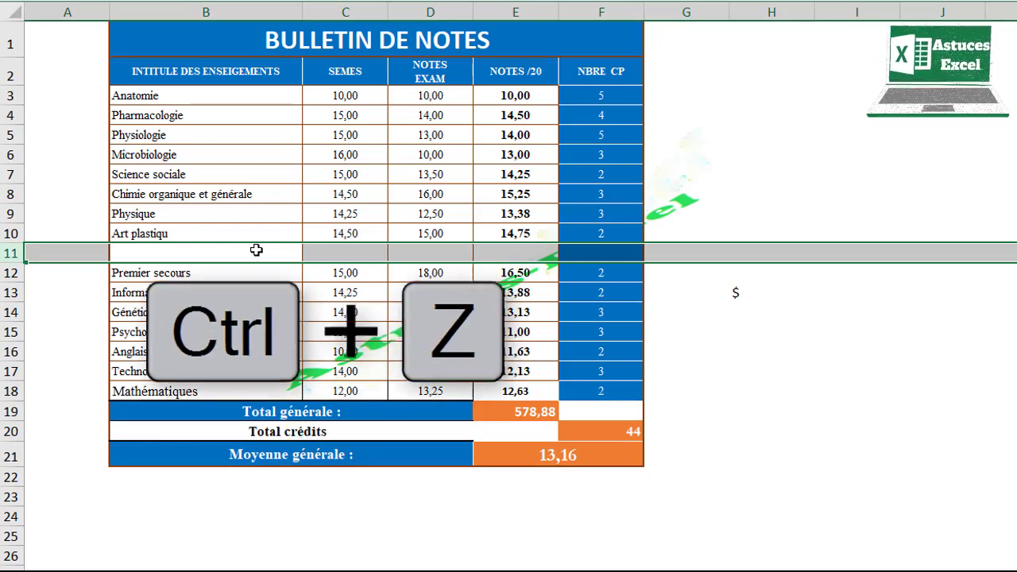
pyautogui.click(204, 245)
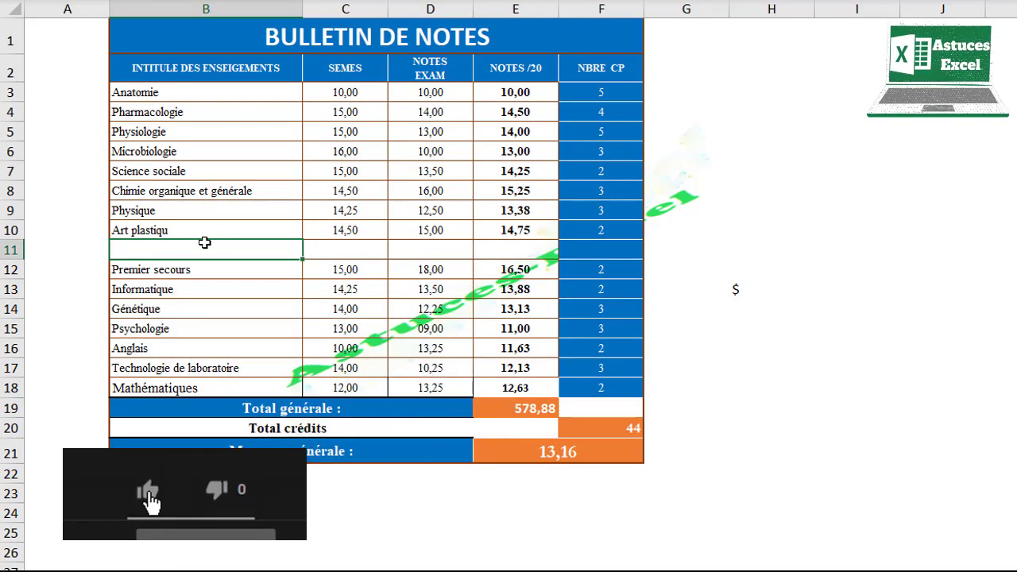
pyautogui.hotkey('ctrl', 'z')
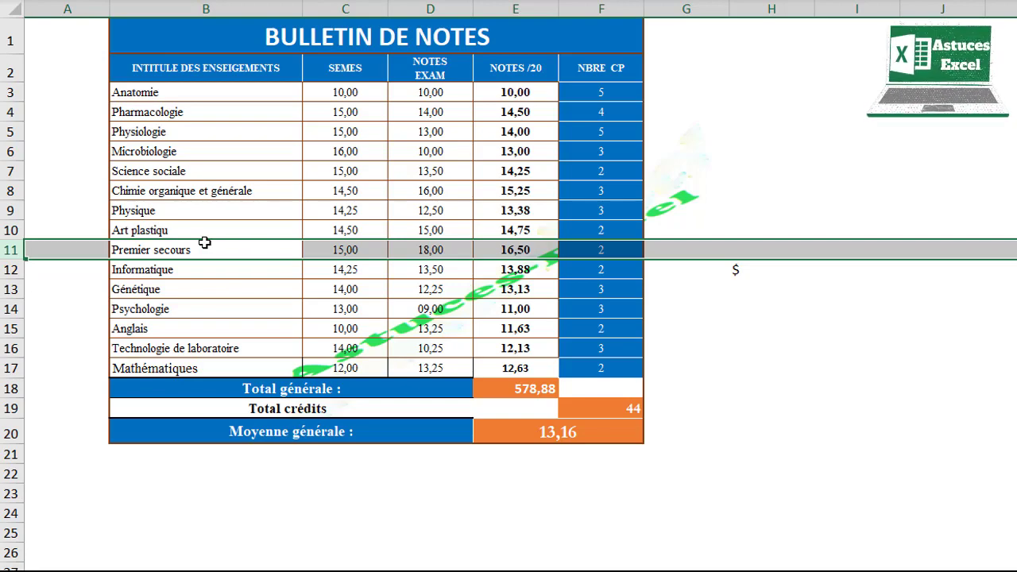
# Step: Redo one blank-row insertion with Ctrl+Y, moving Premier secours to row 12
pyautogui.hotkey('ctrl', 'y')
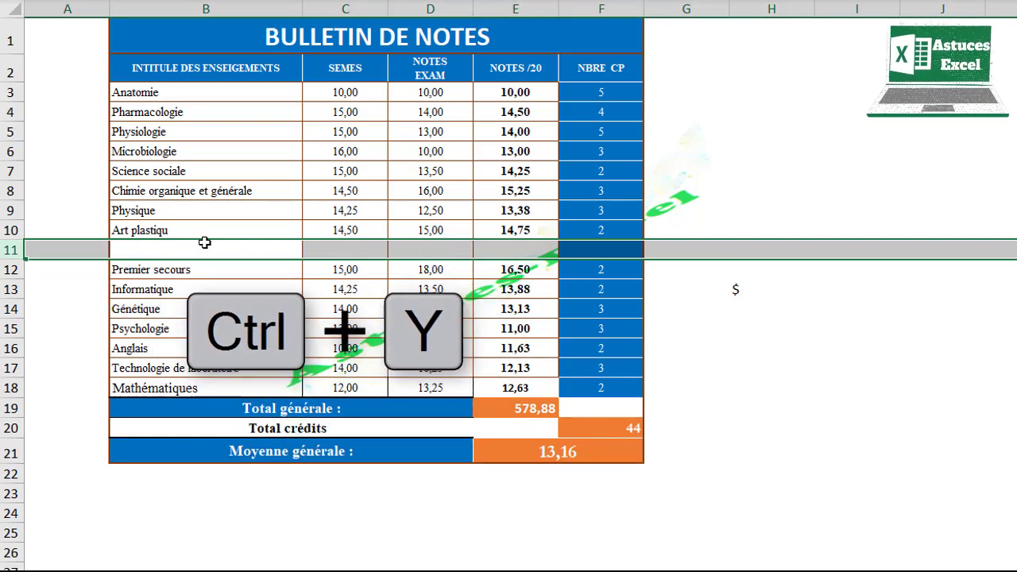